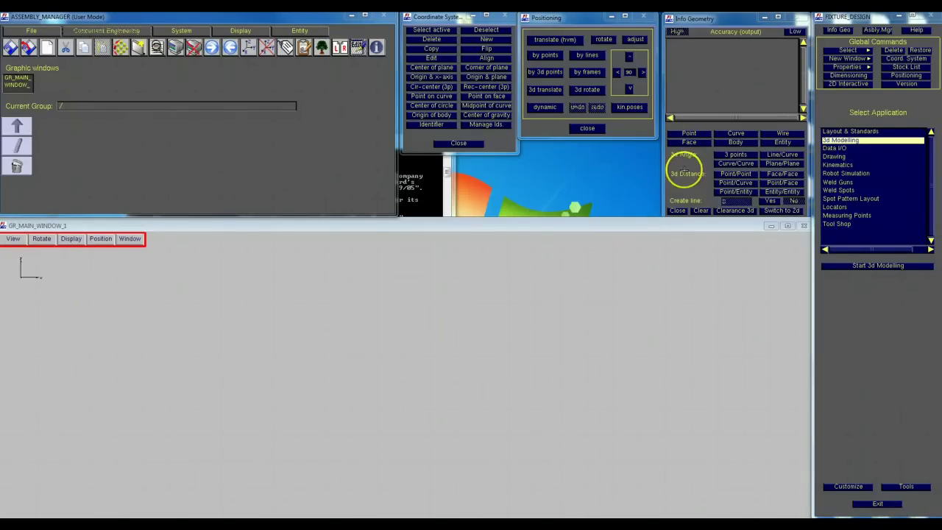
Start 3d Modelling, open the wire editor and draw a vertical point-to-point line about 75 long
double_click(839, 140)
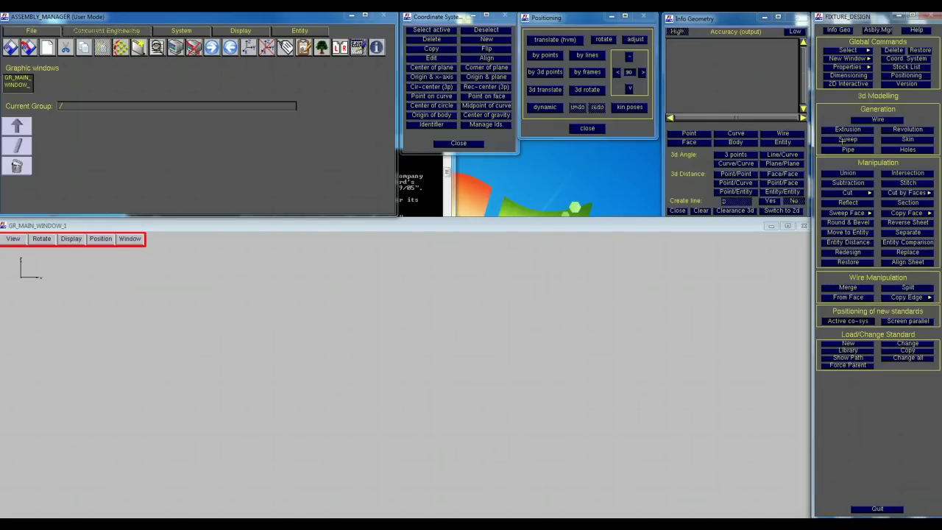
left_click(879, 120)
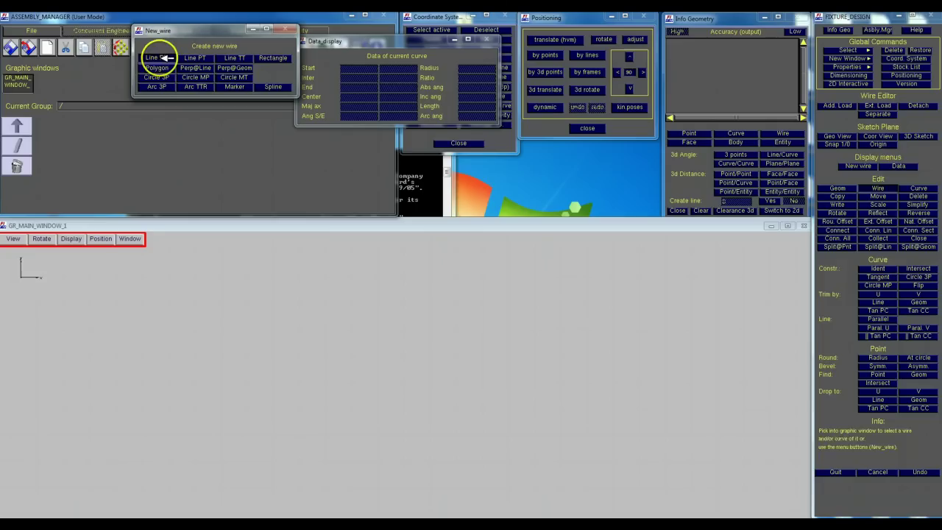
left_click(157, 59)
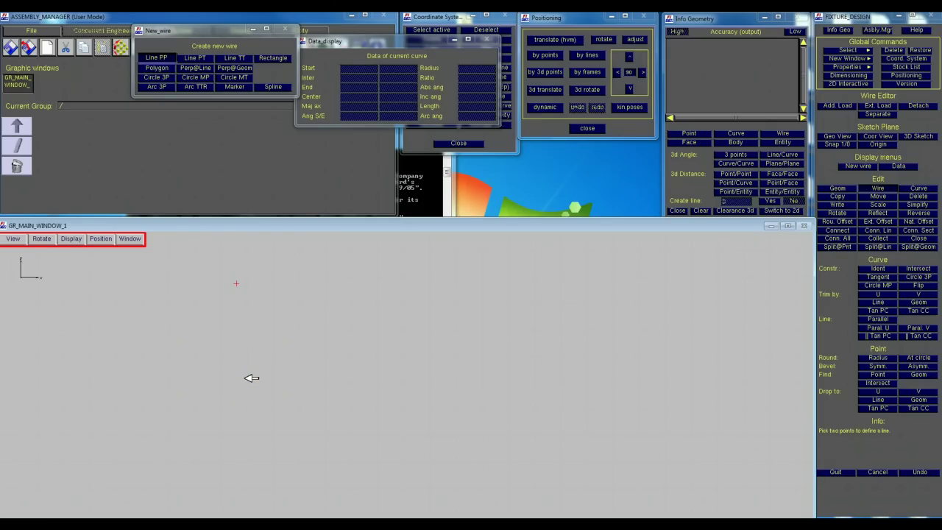
left_click(247, 378)
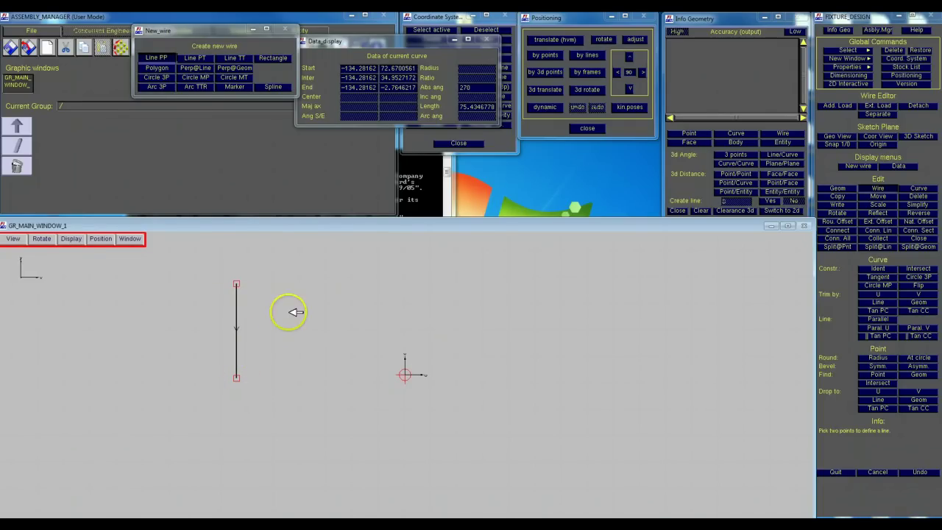
Draw a slanted line about 79 long beside the vertical line, and delete it again
left_click(129, 272)
left_click(97, 365)
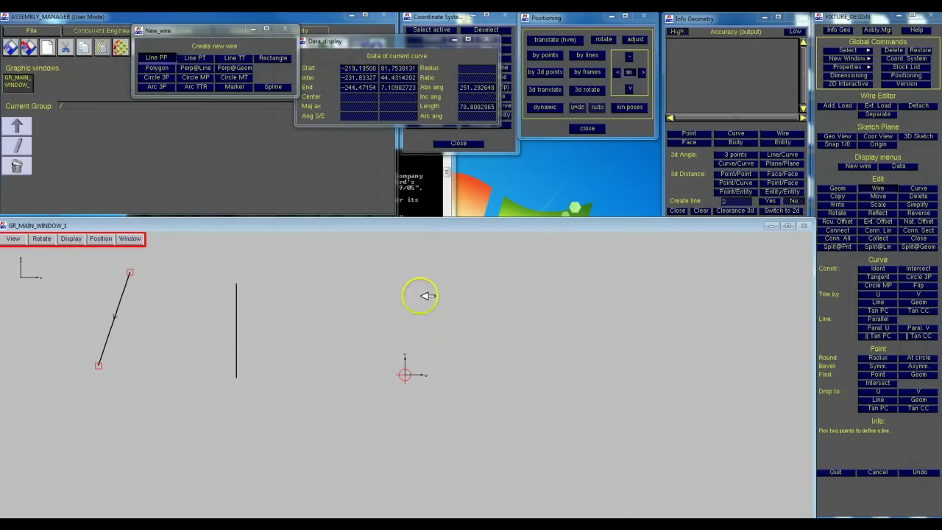
left_click(818, 356)
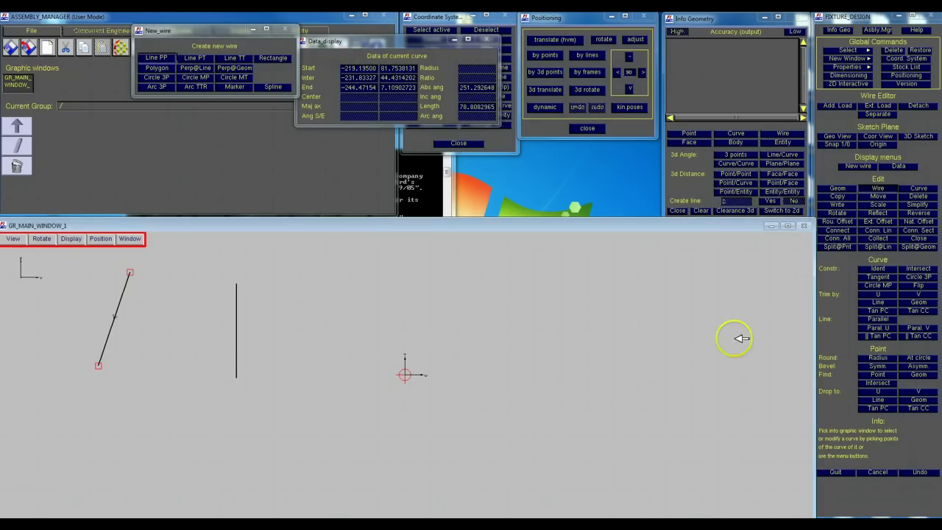
left_click(918, 195)
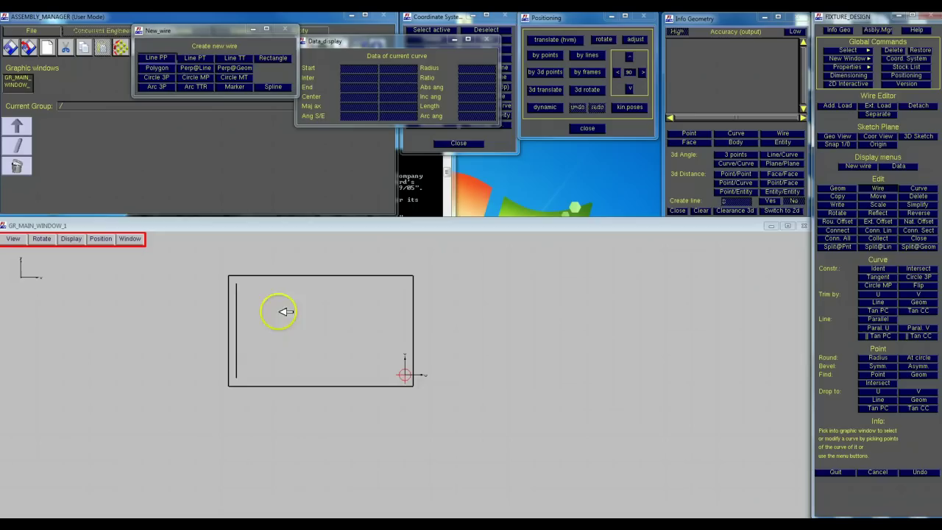
Set the vertical line's length to 100 and draw a horizontal line of length 200 rightwards from its lower end
left_click(240, 308)
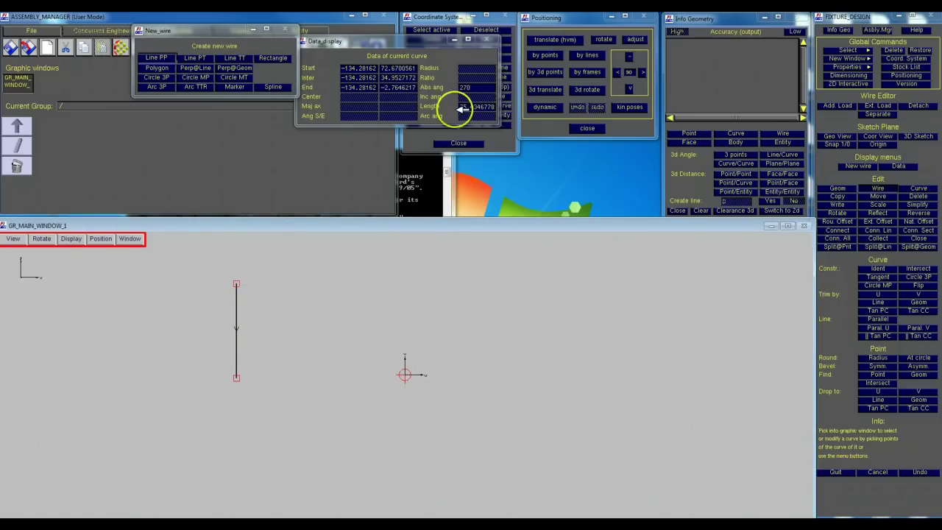
left_click(473, 106)
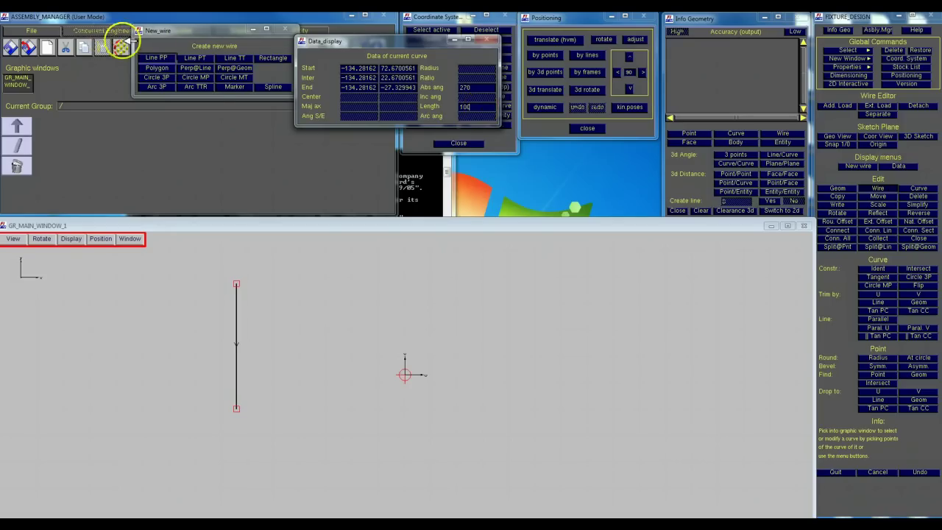
left_click(155, 58)
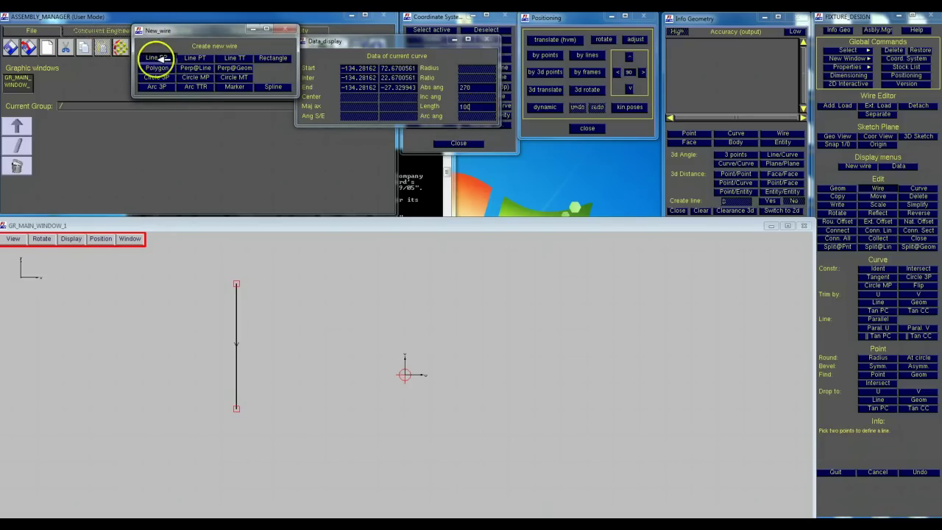
left_click(237, 409)
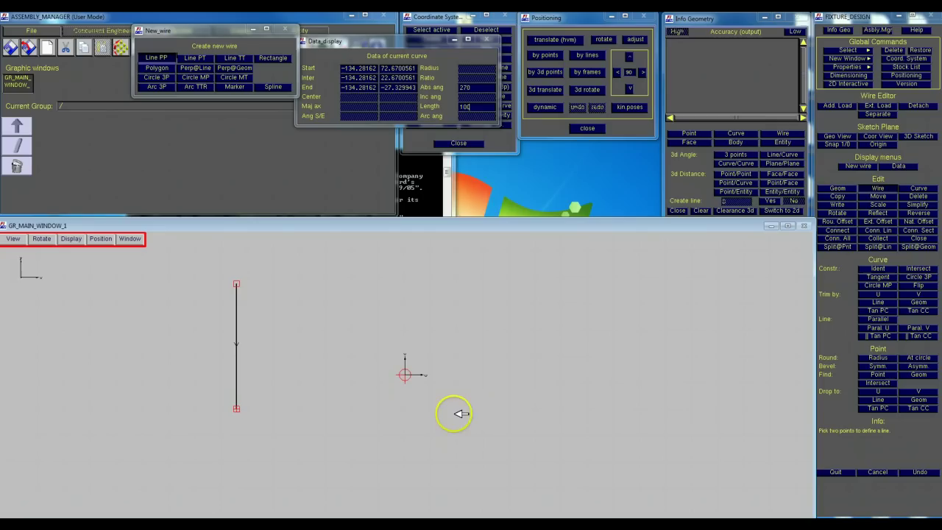
left_click(450, 411)
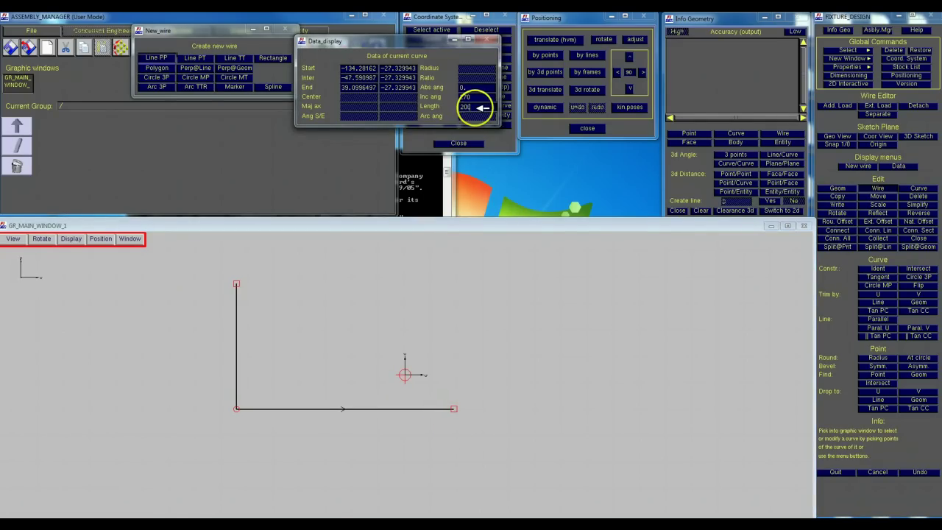
Draw a vertical line upwards from the right end of the base line and set its length to 50
left_click(153, 58)
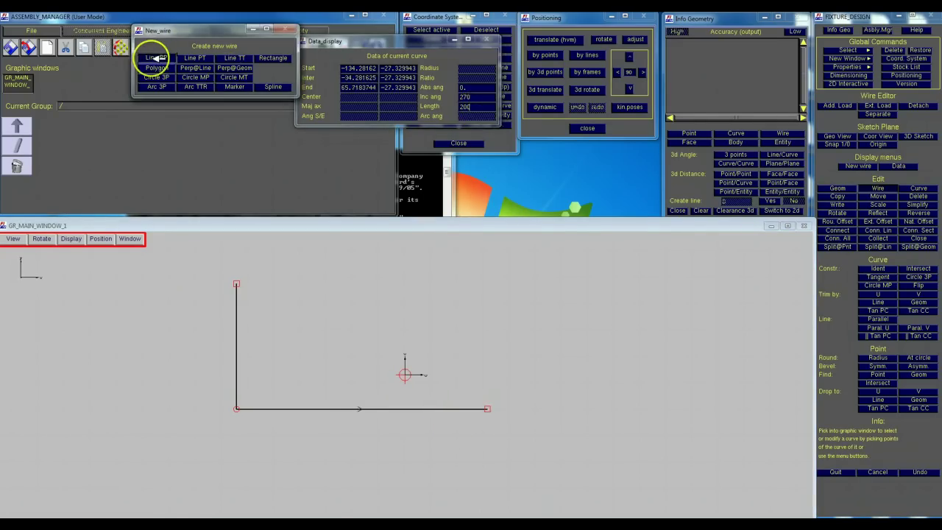
left_click(488, 409)
left_click(488, 336)
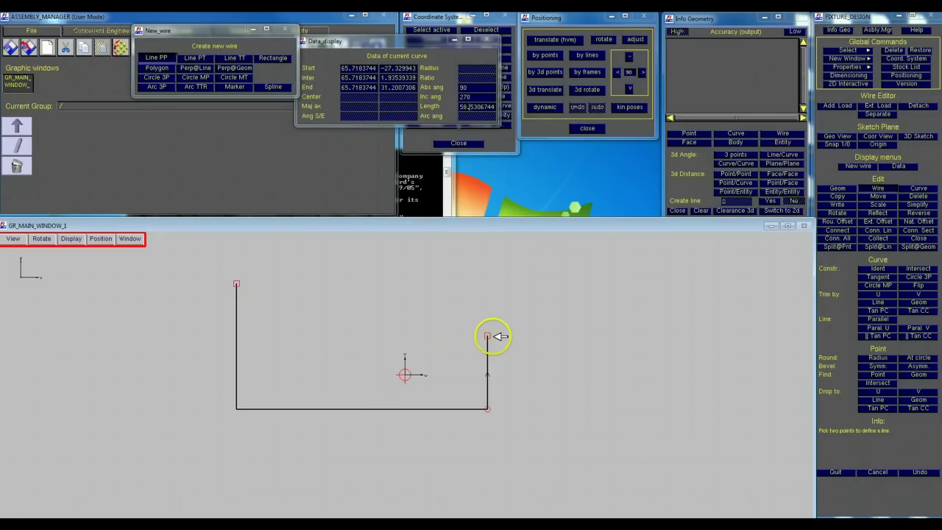
left_click(475, 107)
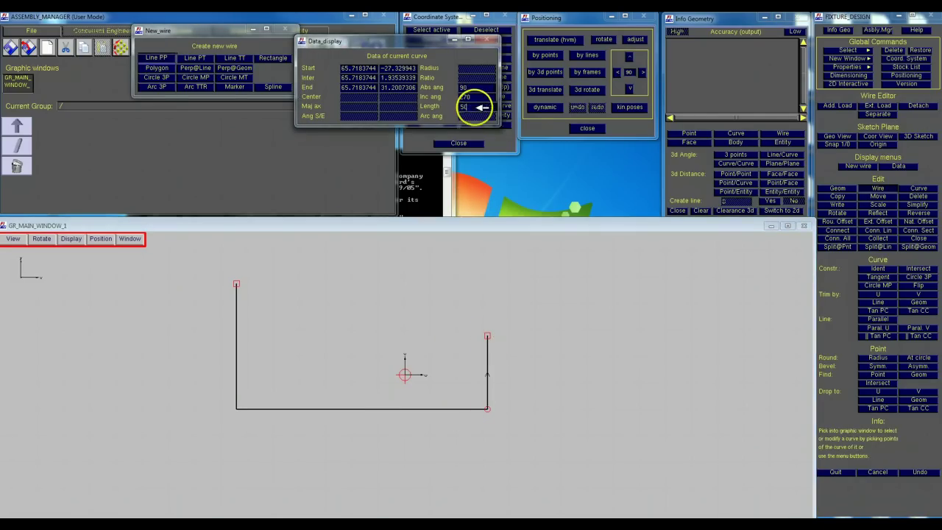
Draw a horizontal line leftwards from the top of the short right edge and set its length to 100
left_click(154, 57)
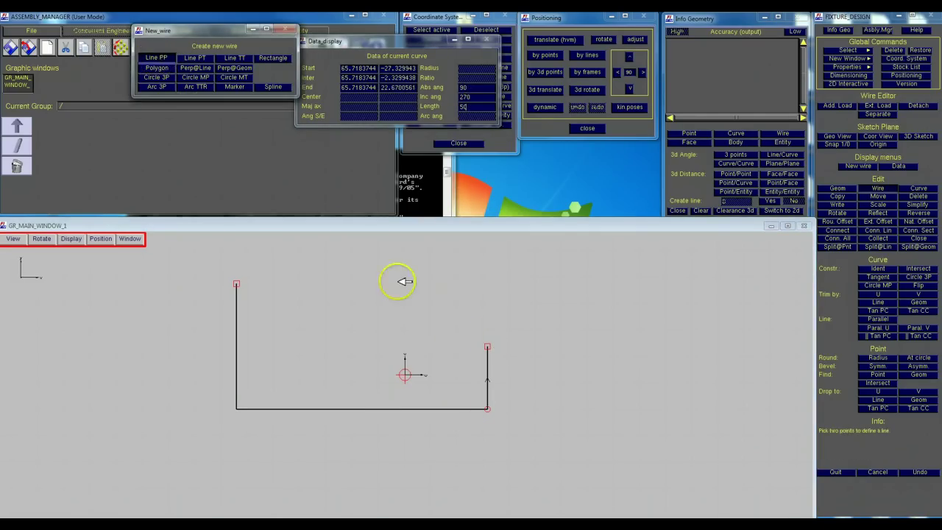
left_click(488, 346)
left_click(339, 346)
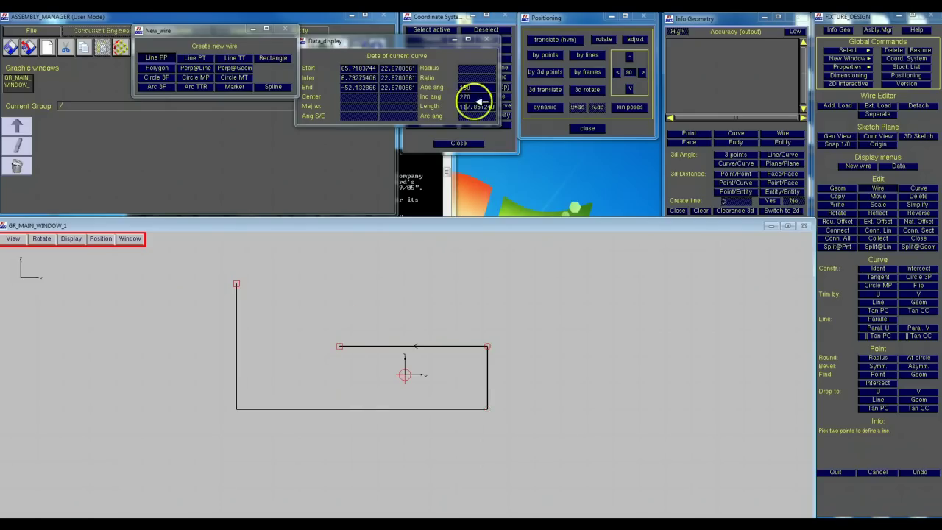
left_click(486, 107)
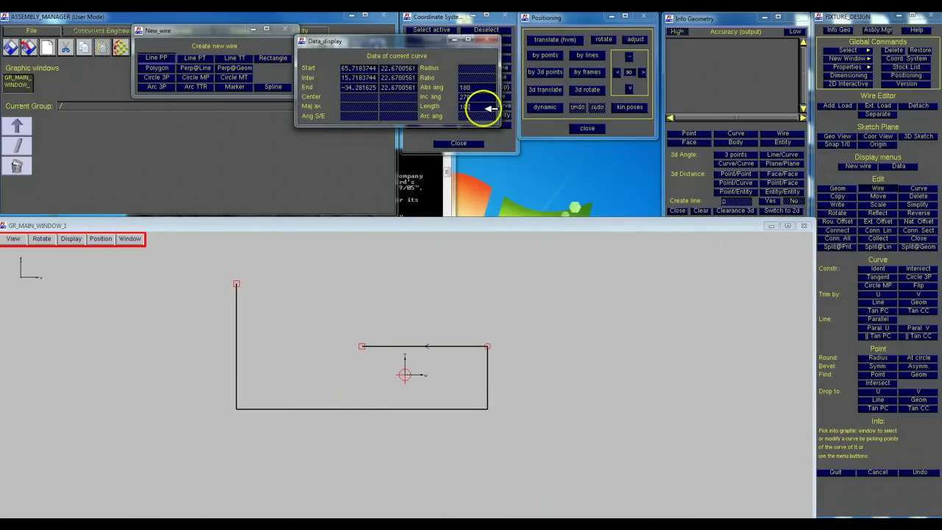
Draw a vertical line upwards from the left end of the upper horizontal line and set its length to 50
left_click(154, 58)
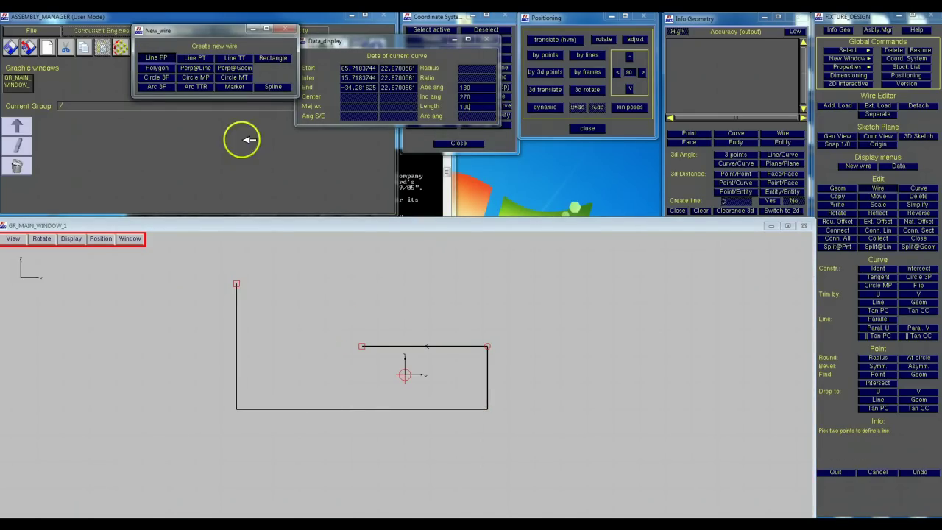
left_click(362, 346)
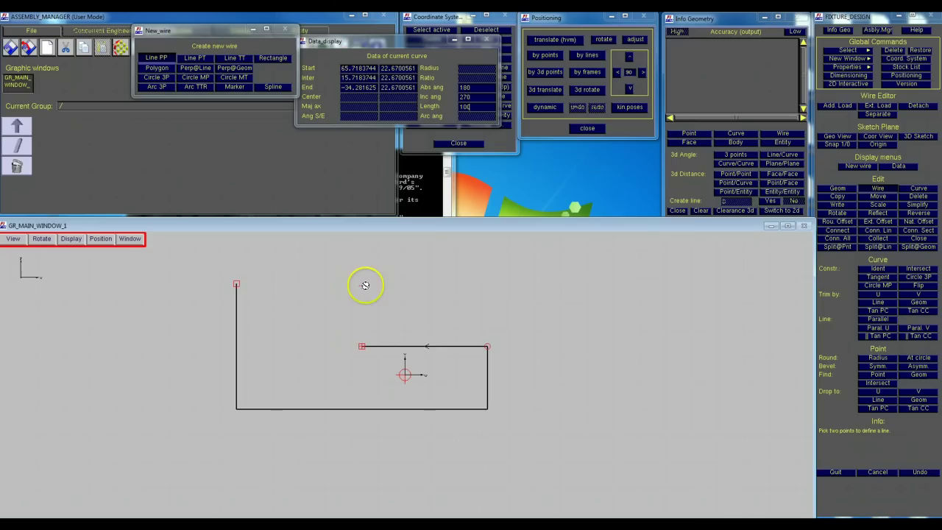
left_click(365, 285)
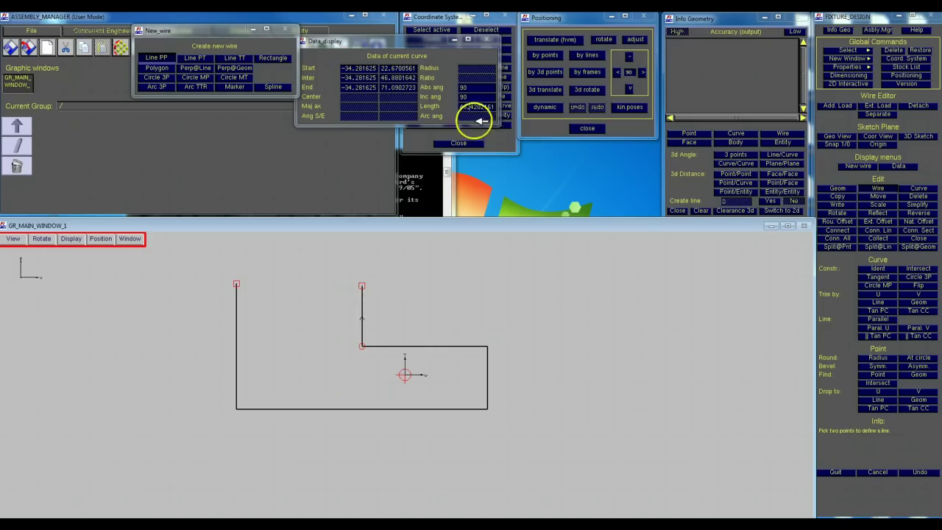
left_click(475, 107)
key("Delete")
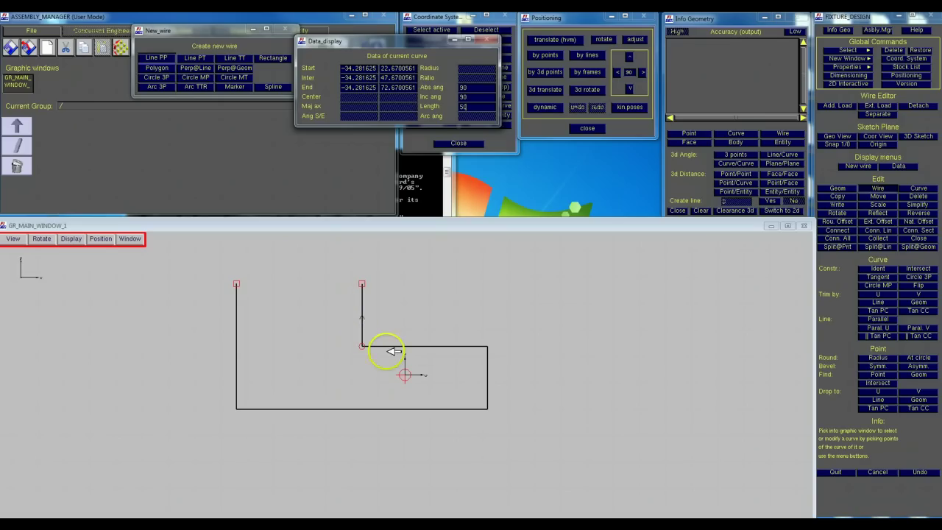
Check the length data of the lines drawn so far by selecting them one after another
left_click(421, 345)
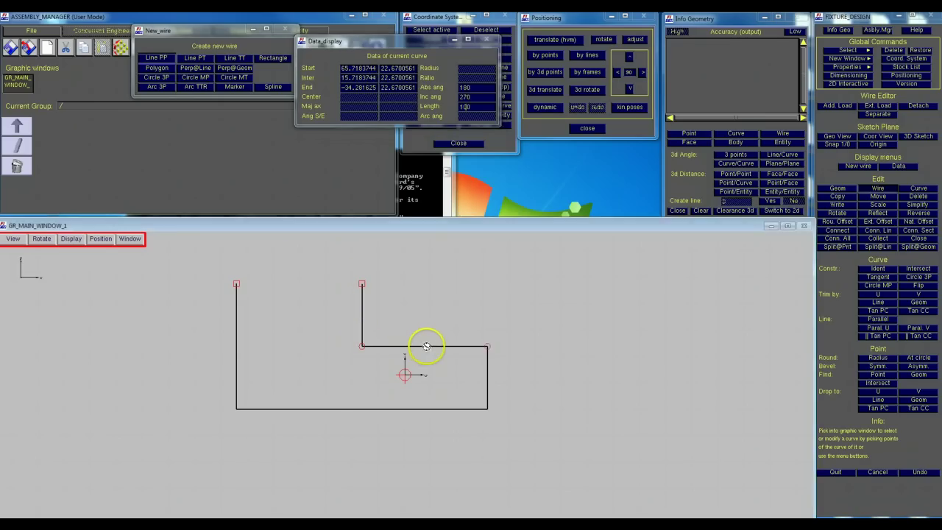
left_click(488, 374)
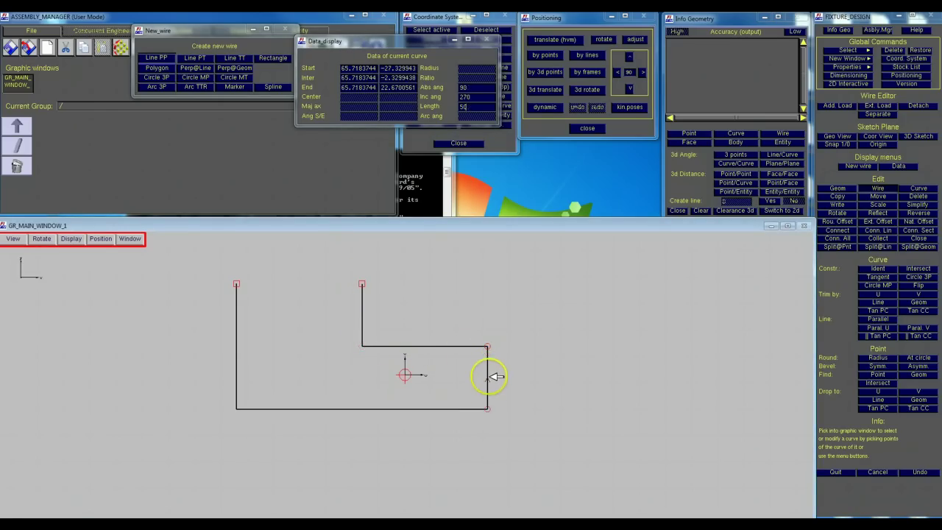
left_click(238, 390)
left_click(479, 410)
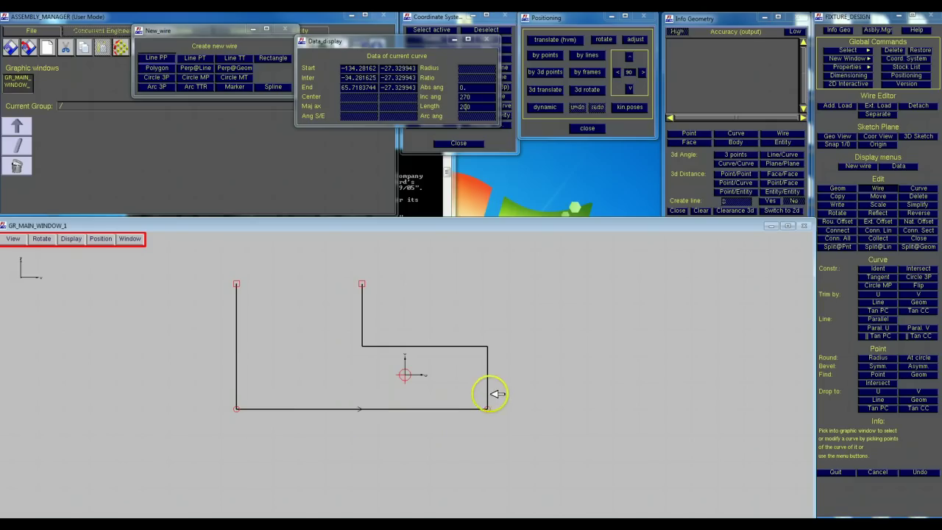
left_click(488, 372)
left_click(478, 348)
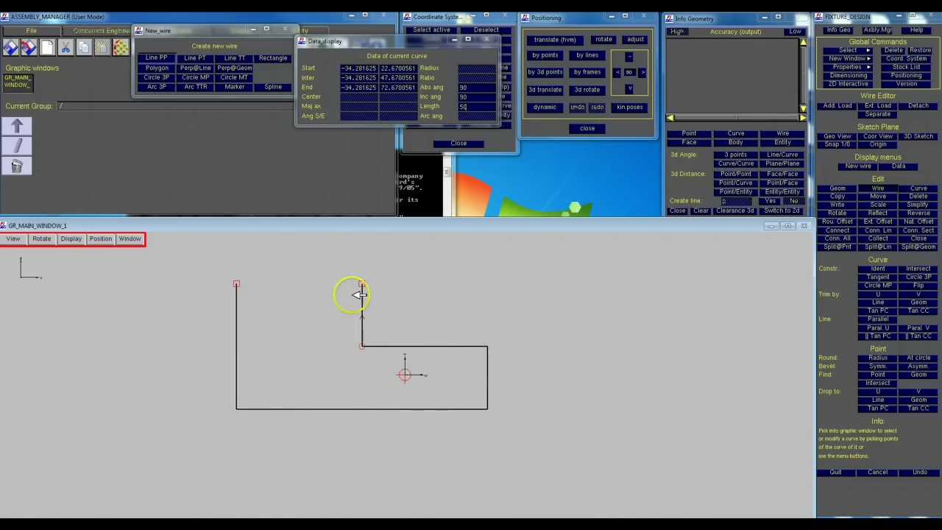
Close the L-shaped profile with a line between the two open upper ends, and end the line command
left_click(155, 58)
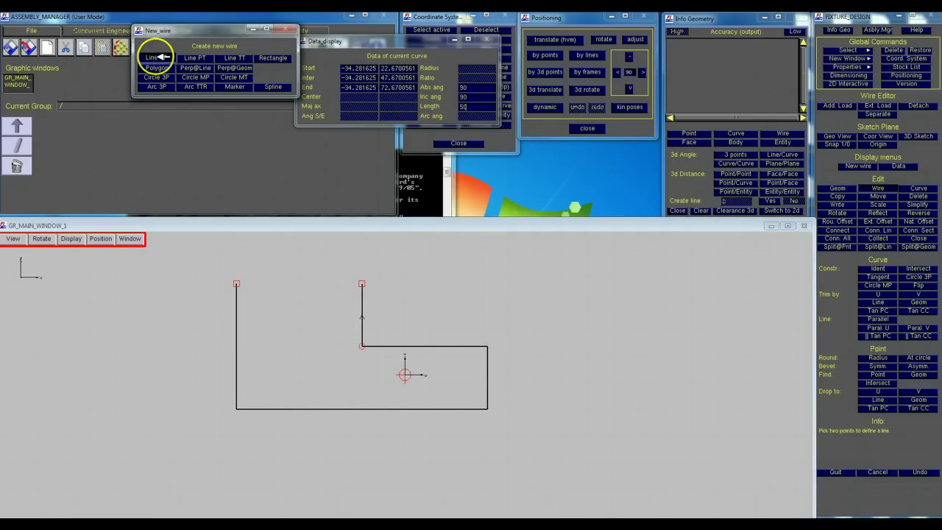
left_click(237, 284)
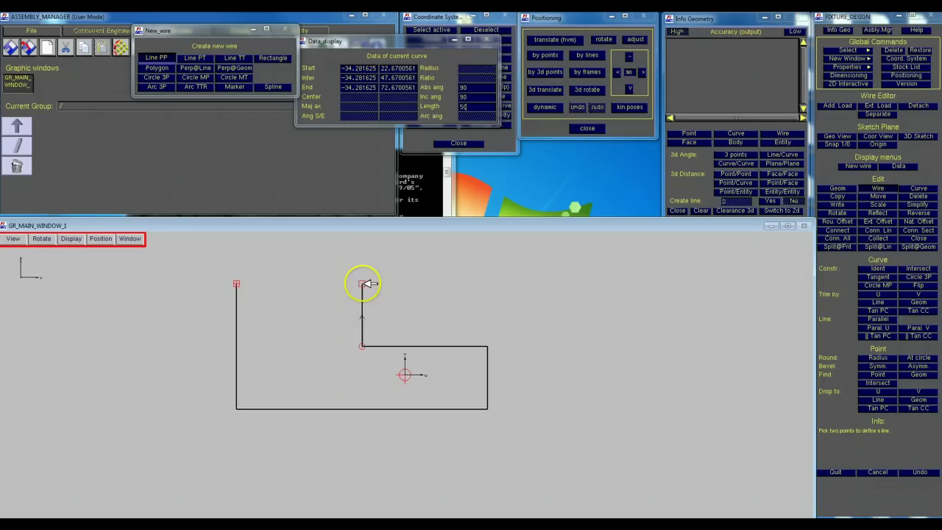
left_click(362, 283)
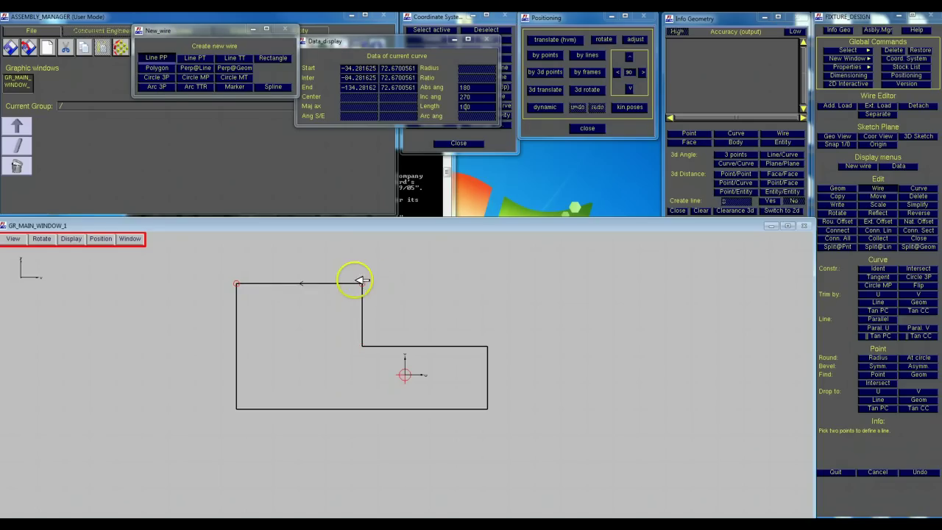
left_click(877, 472)
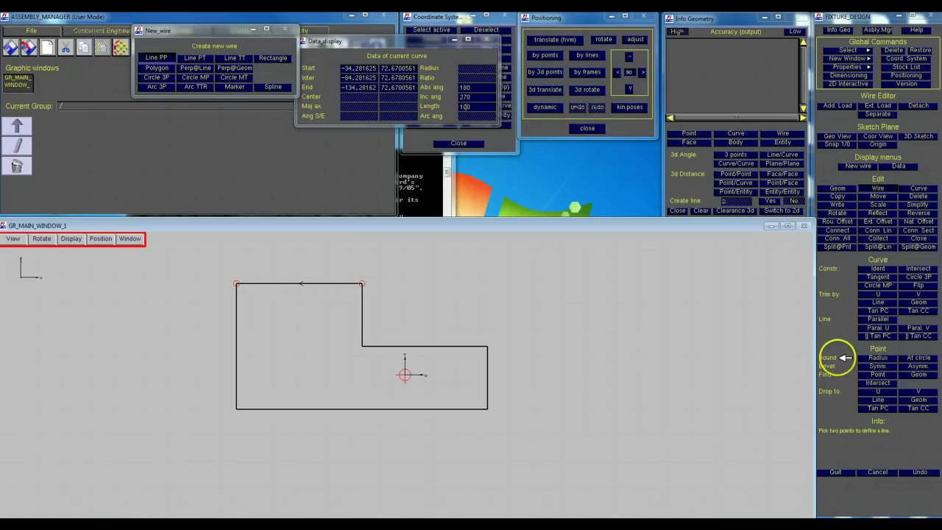
Check the curve data of the closed profile's left, right and inner vertical edges
left_click(240, 304)
left_click(488, 380)
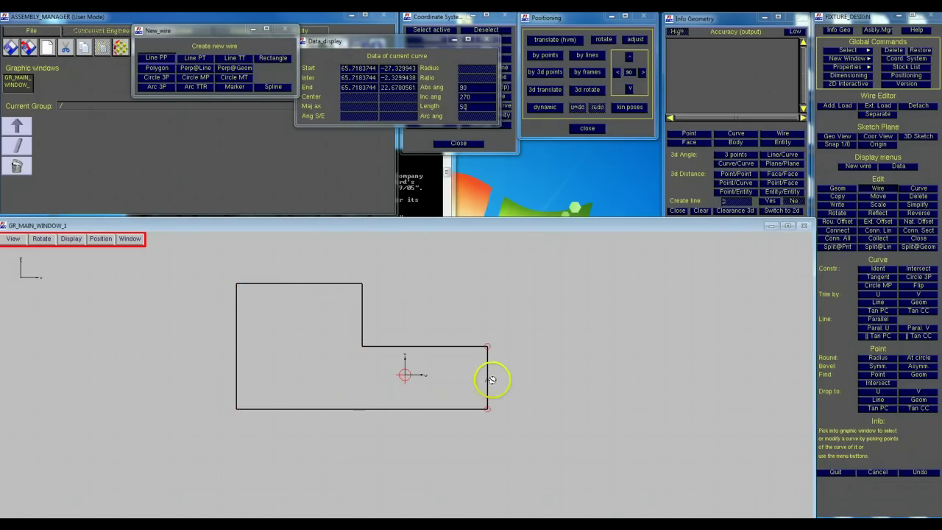
left_click(365, 310)
Reverse the direction of the profile's wire and set the top edge's length to 50
left_click(305, 284)
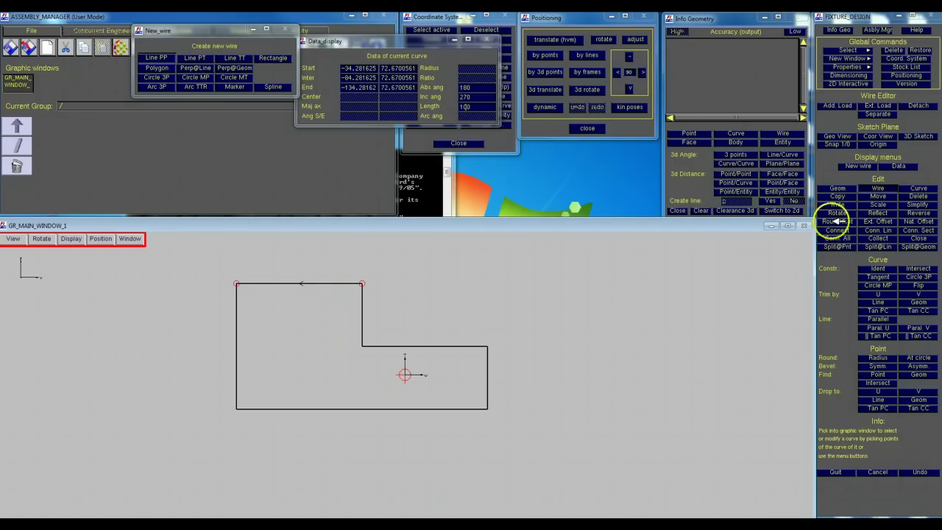
left_click(919, 213)
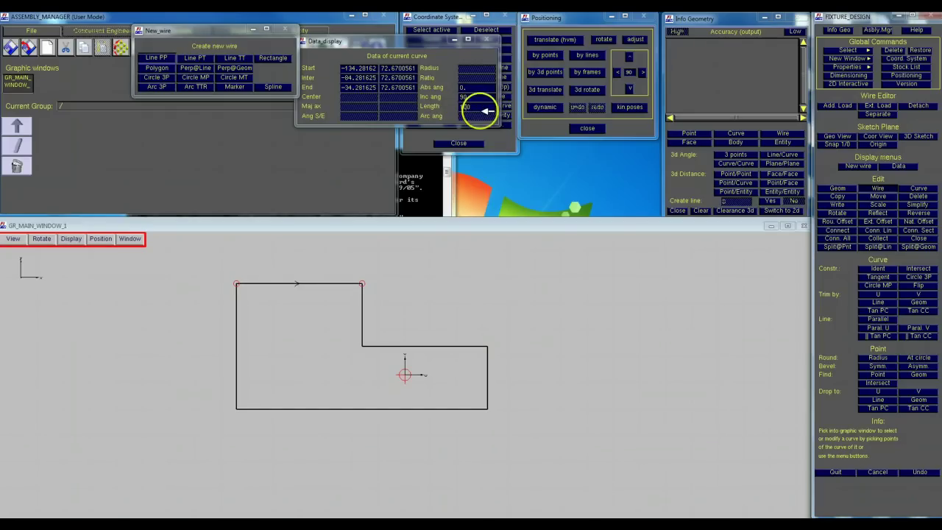
left_click(486, 107)
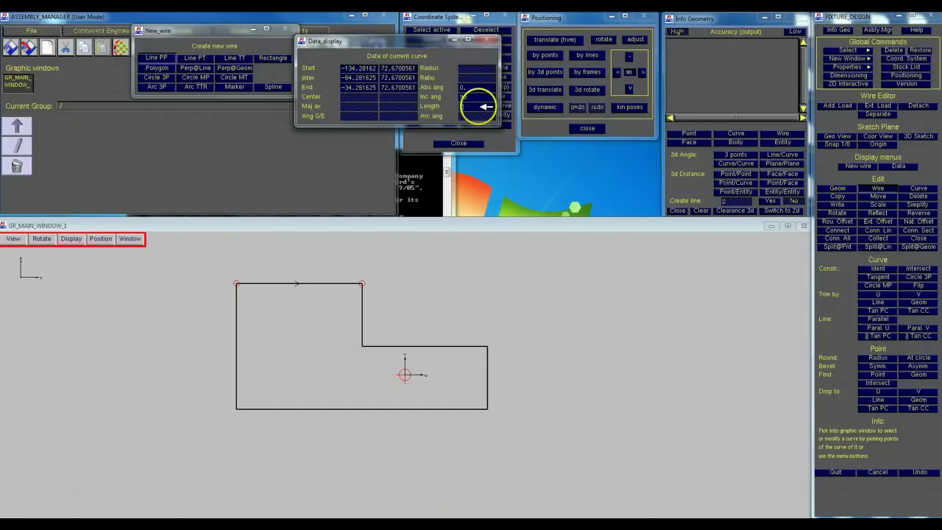
type("50")
key("Return")
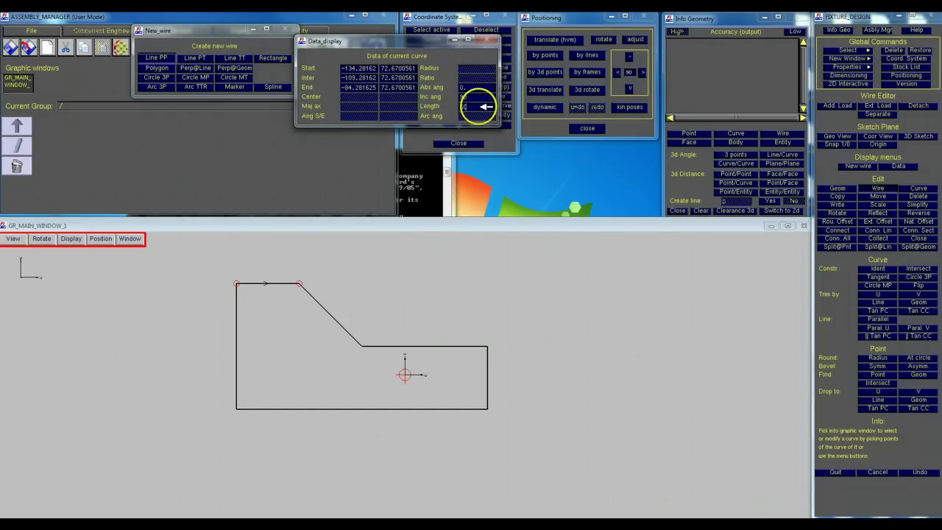
Round the inner corner between the slanted edge and the inner horizontal edge with radius 20, and select the arc to check its data
left_click(878, 357)
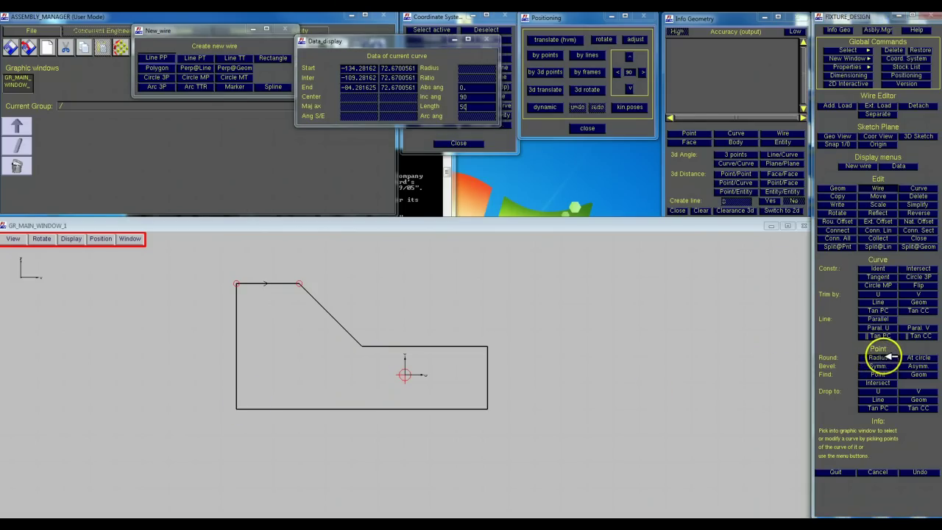
left_click(364, 345)
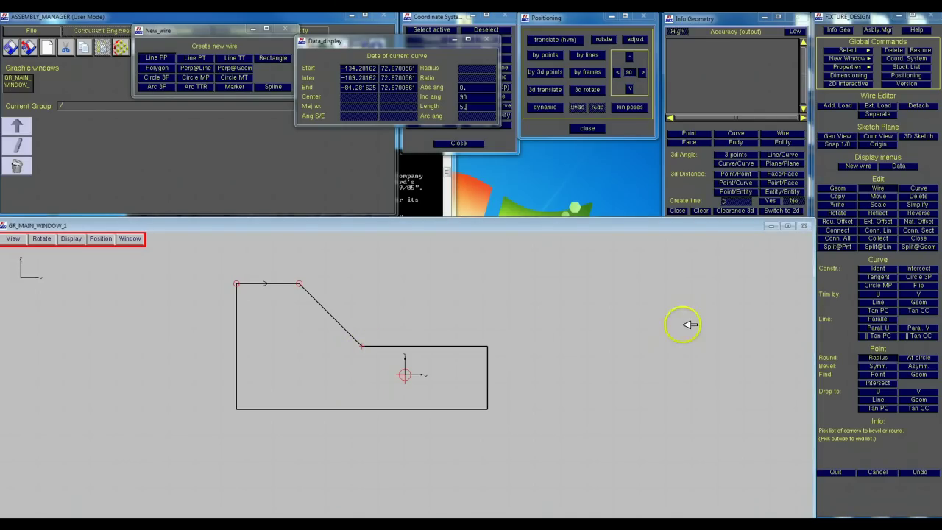
left_click(828, 294)
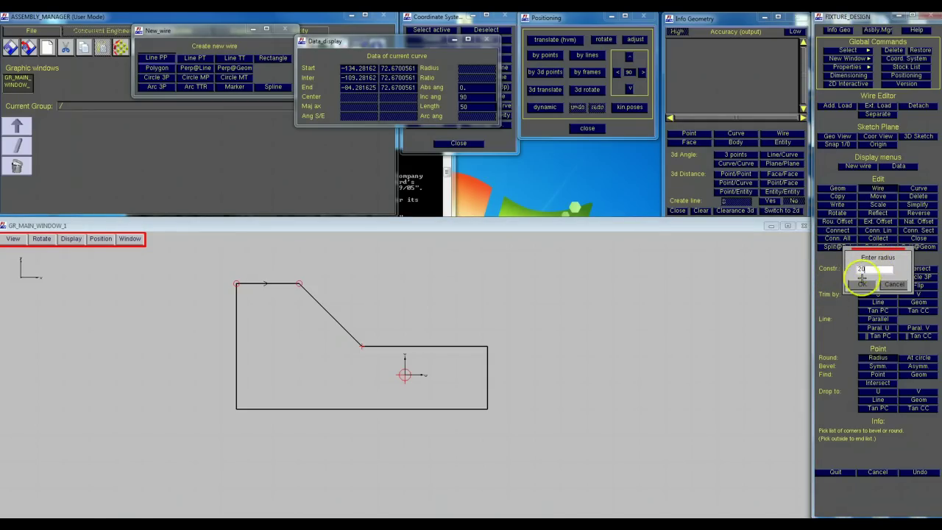
left_click(862, 284)
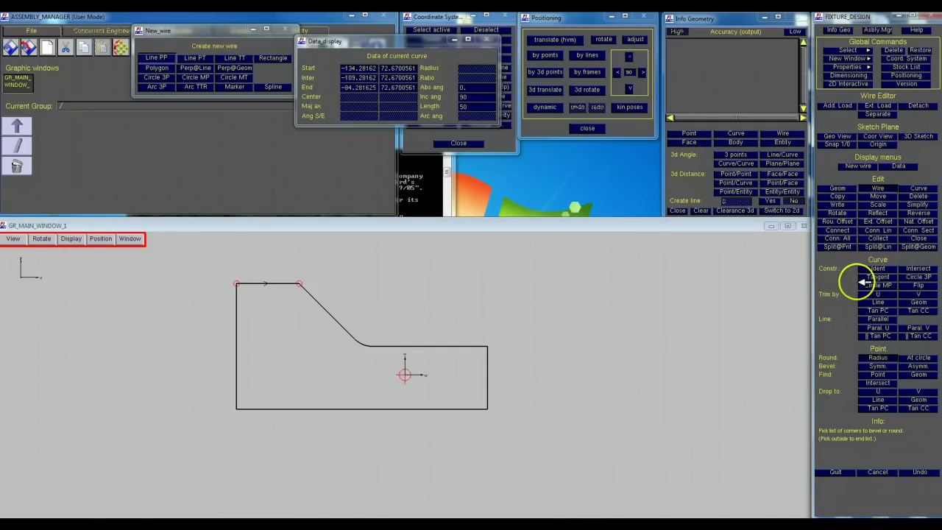
left_click(362, 340)
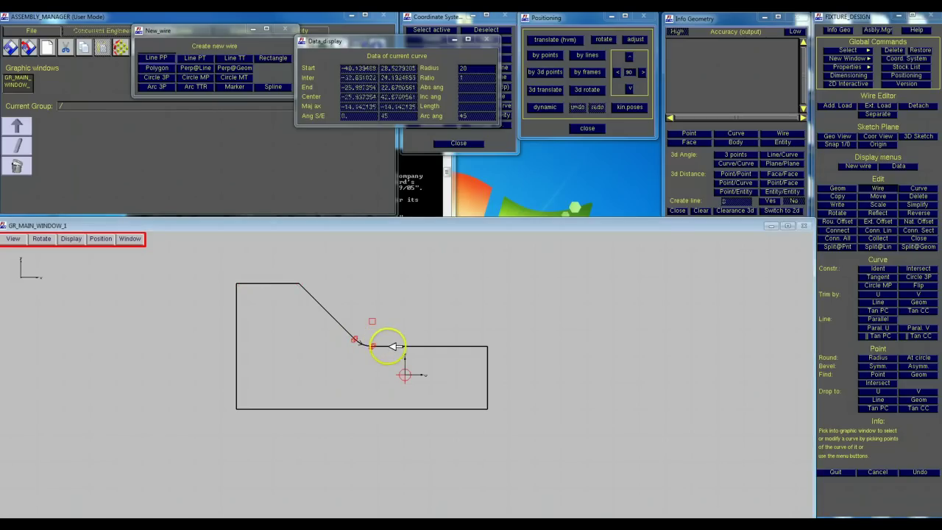
Bevel the profile's lower left corner symmetrically by 50
left_click(876, 365)
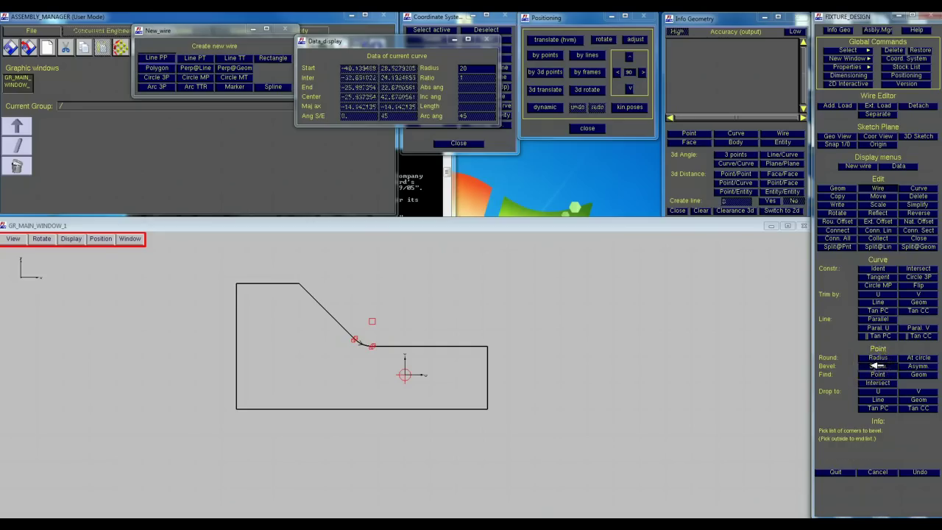
left_click(240, 409)
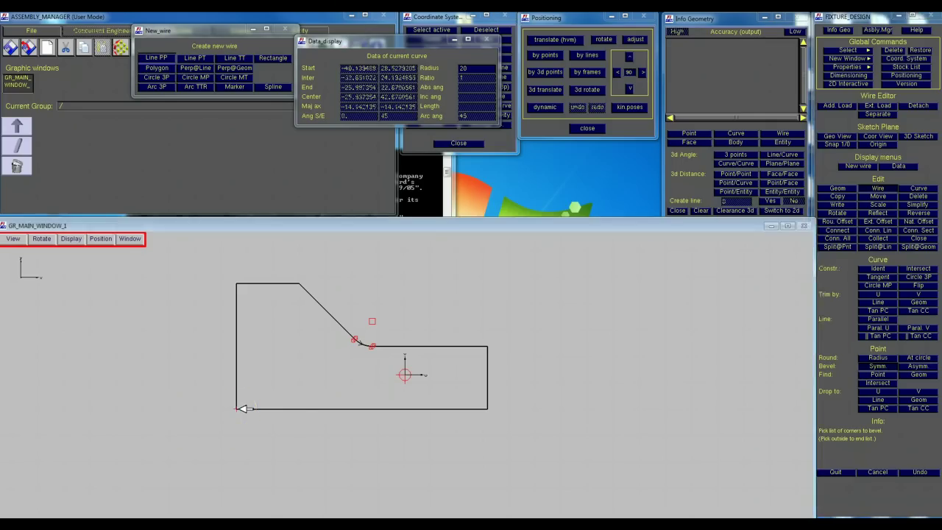
left_click(835, 313)
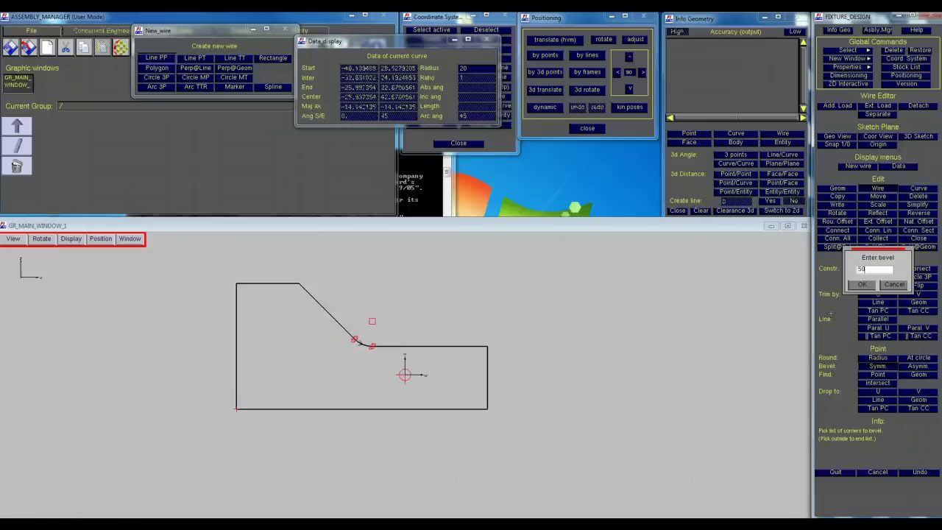
left_click(860, 284)
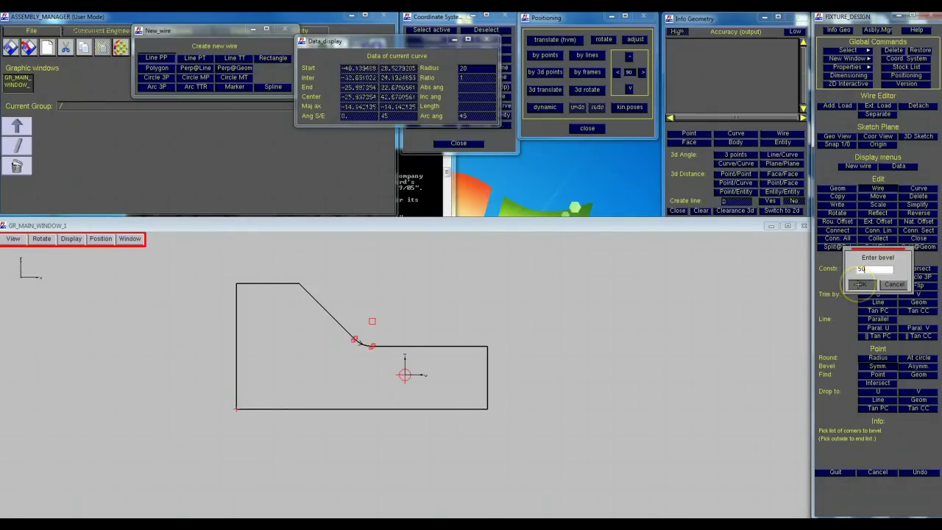
left_click(836, 290)
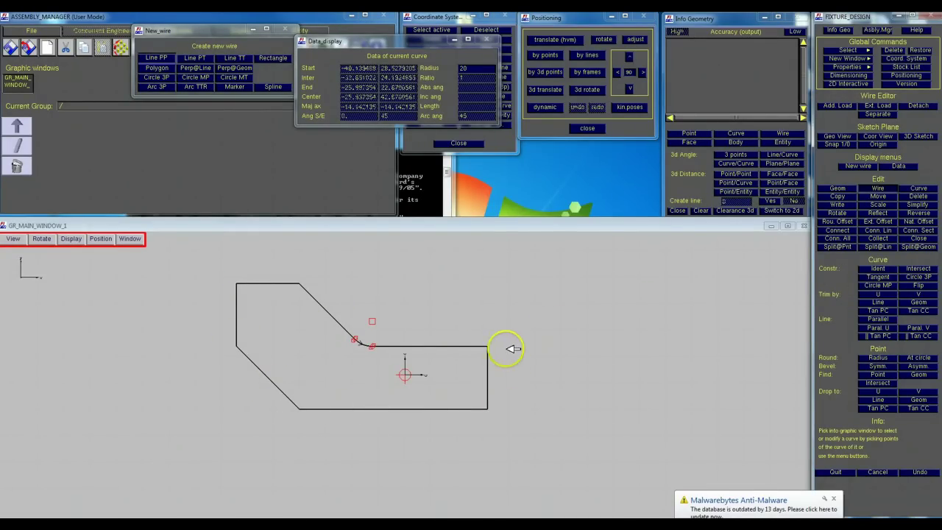
Check the curve data of the modified profile's inner horizontal, right, bottom and left edges
left_click(429, 346)
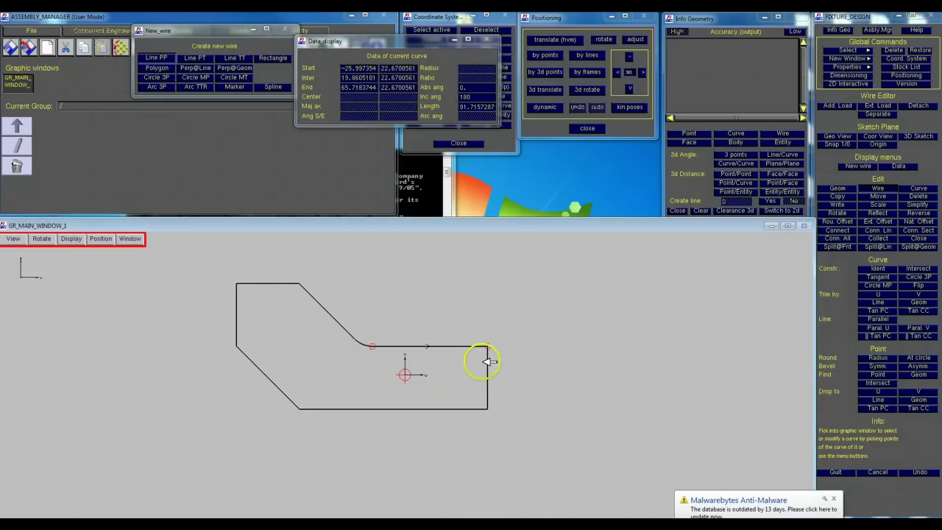
left_click(487, 361)
left_click(434, 411)
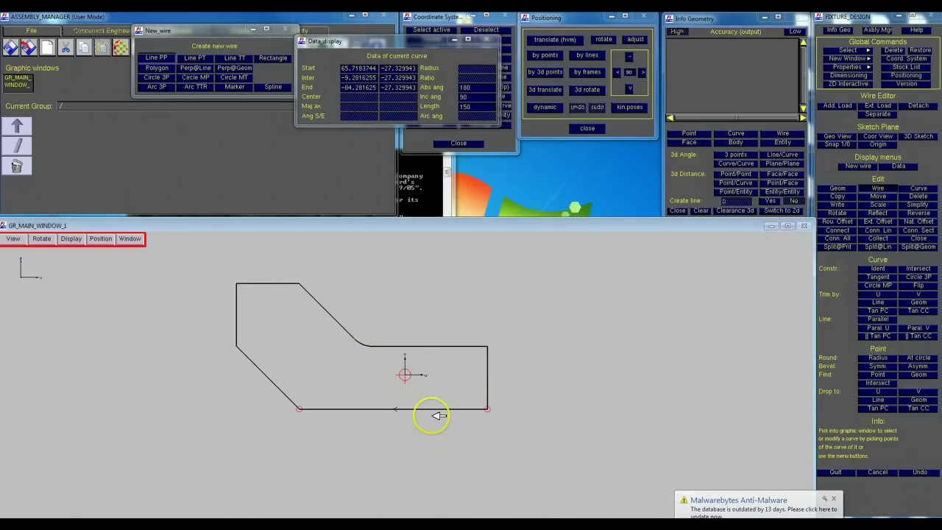
left_click(237, 314)
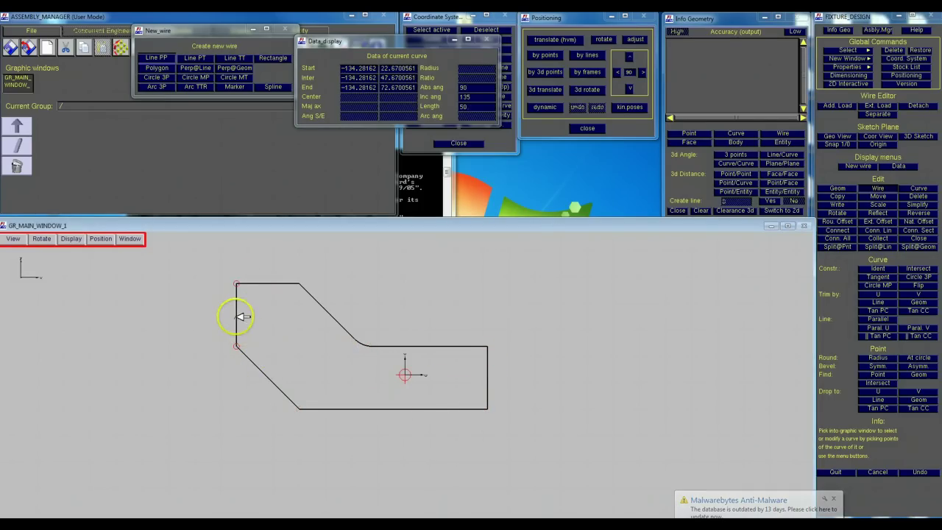
Leave the wire editor and write the profile geometry to the entity /Aux/Wire_00
left_click(835, 472)
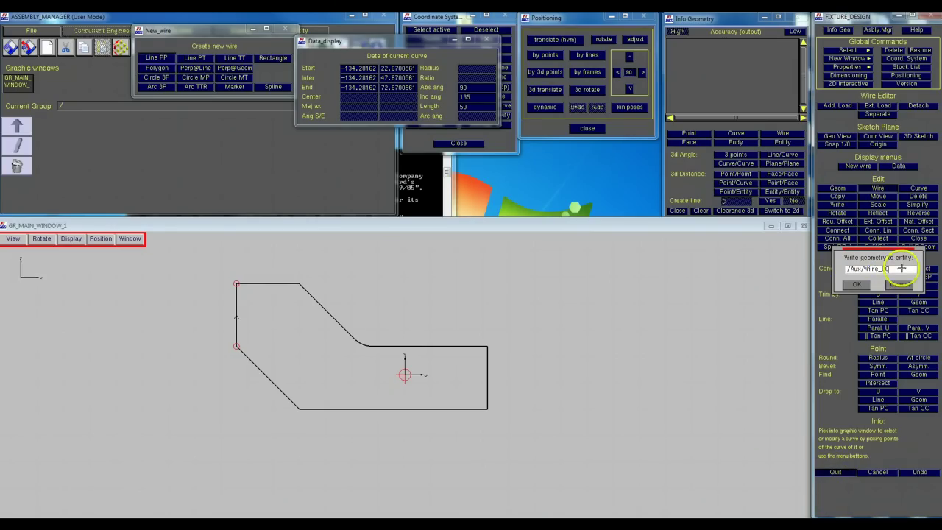
left_click(858, 285)
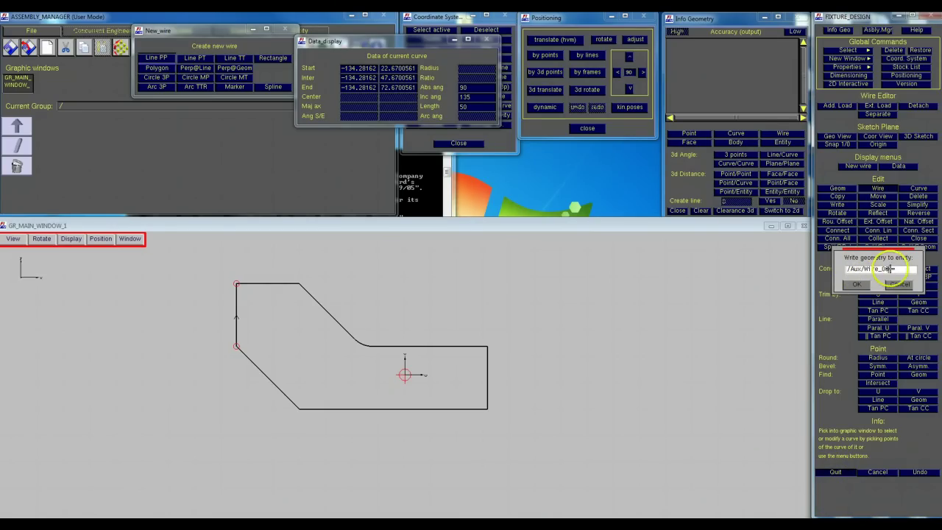
left_click(860, 284)
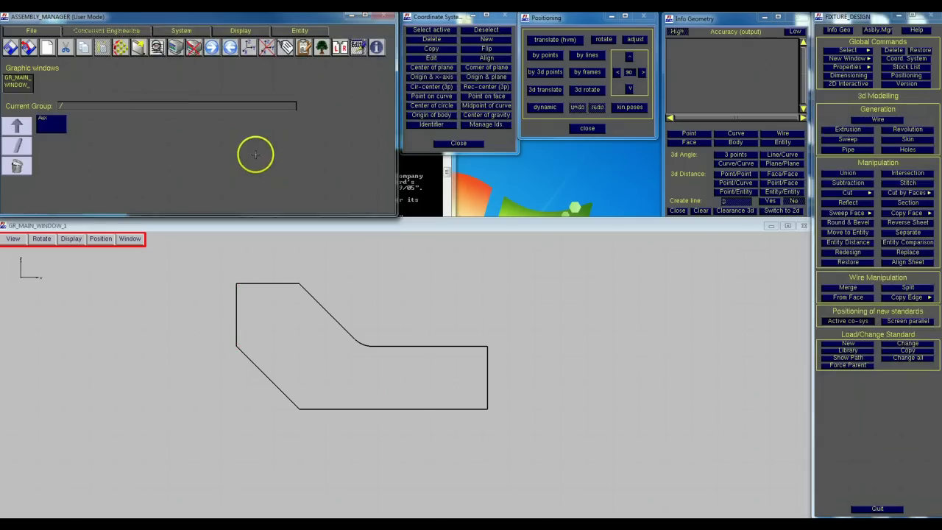
Extrude the profile wire as Ext_01 with distance 20 in the <- direction, without a draft angle
middle_click_drag(377, 326, 469, 335)
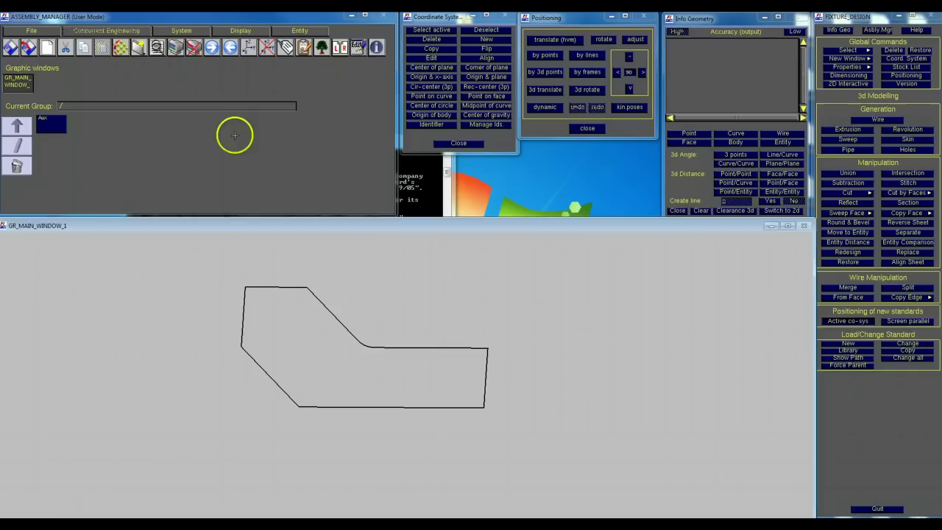
left_click(439, 370)
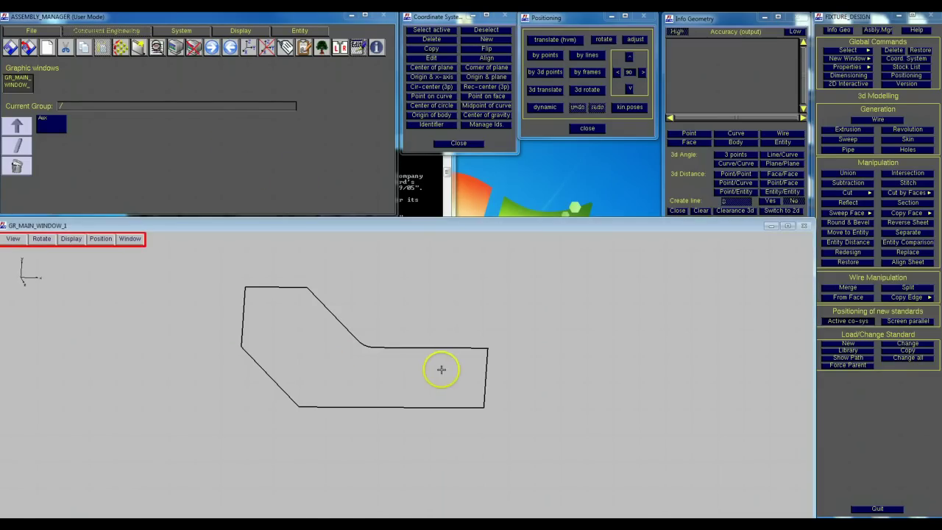
middle_click_drag(455, 362, 457, 362)
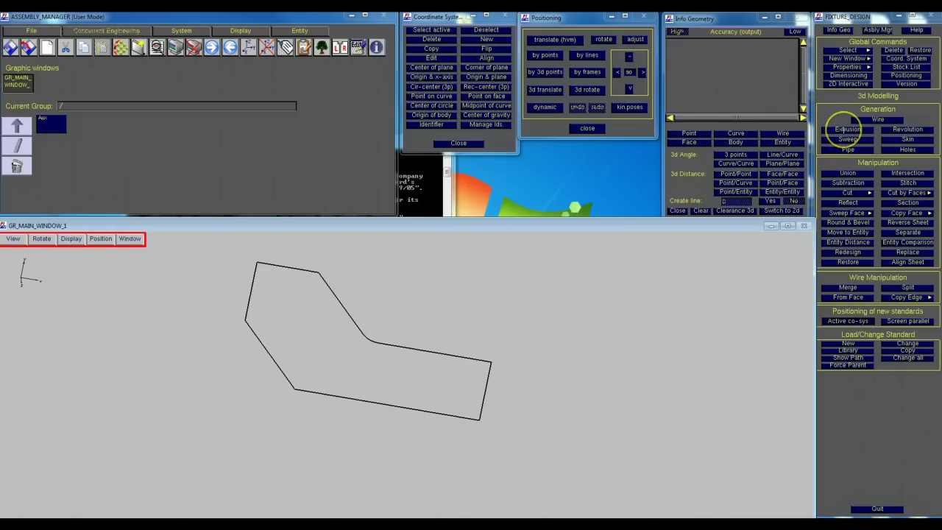
left_click(837, 129)
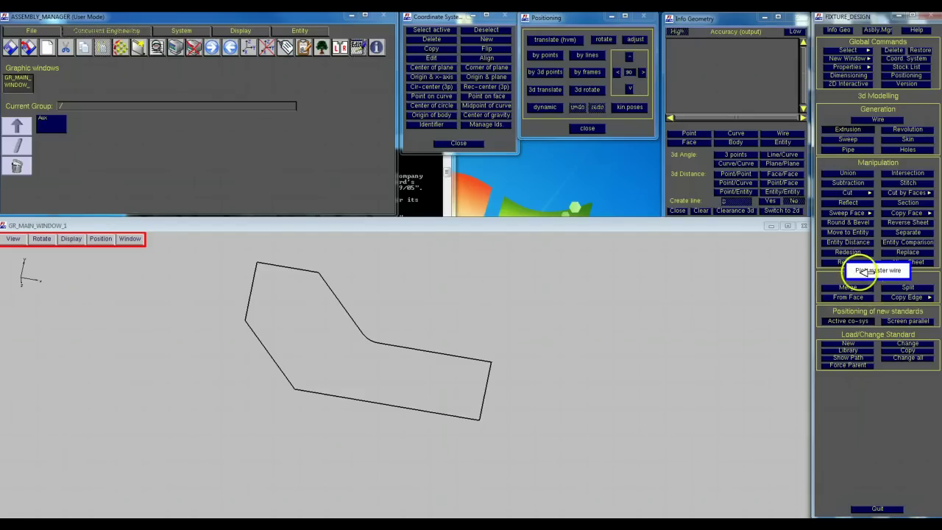
left_click(327, 283)
middle_click_drag(385, 315, 333, 346)
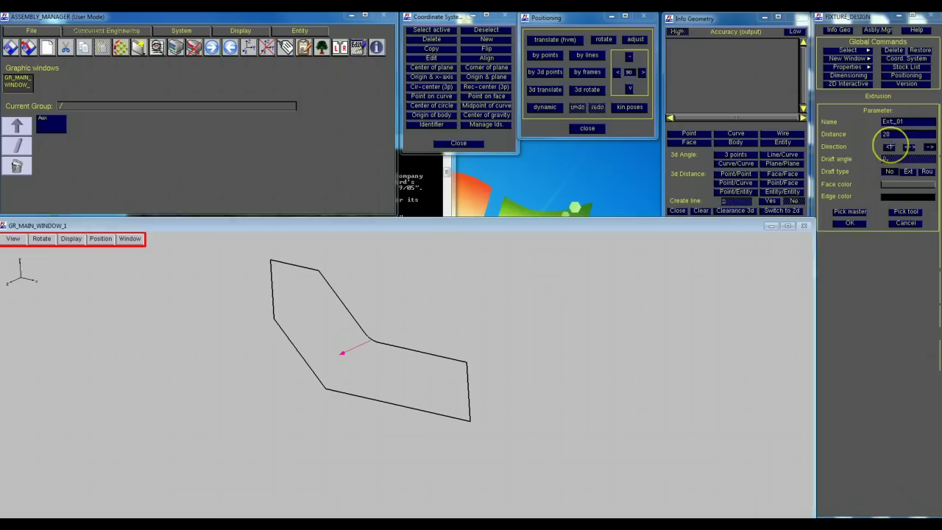
left_click(890, 146)
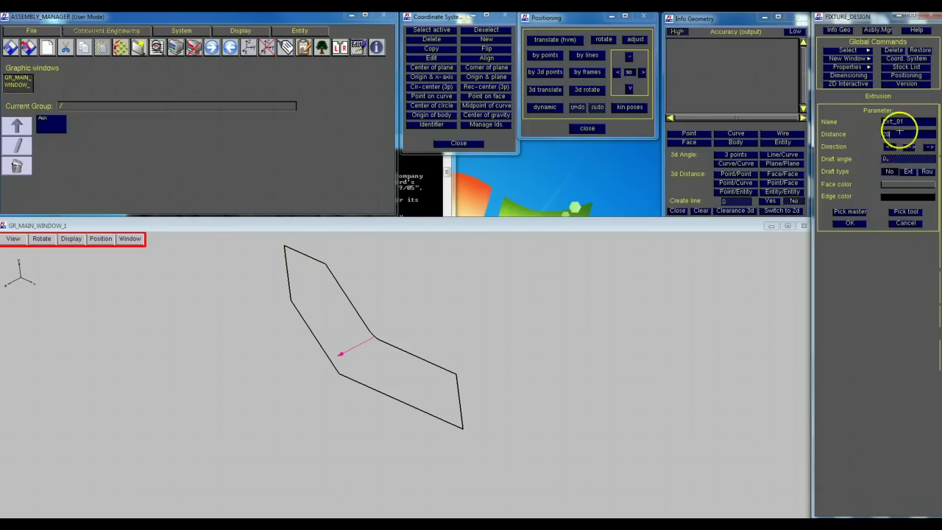
left_click(900, 184)
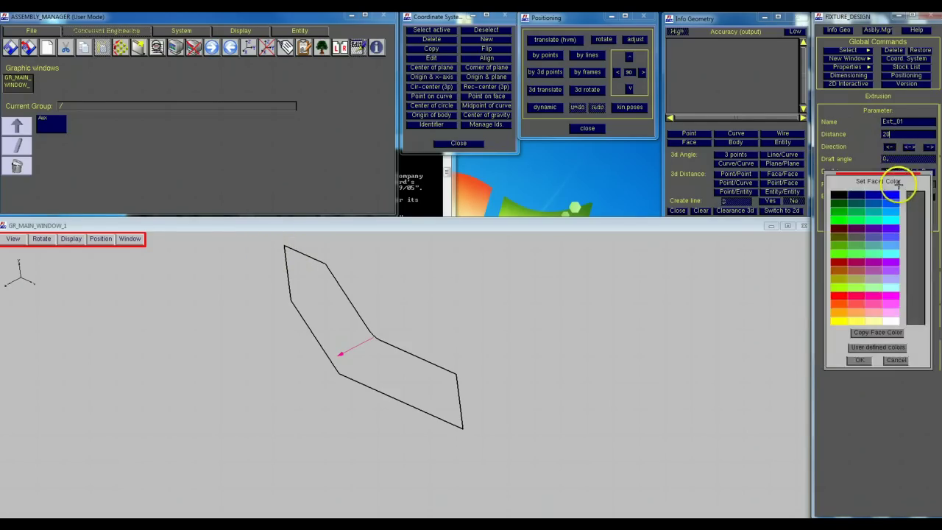
left_click(860, 360)
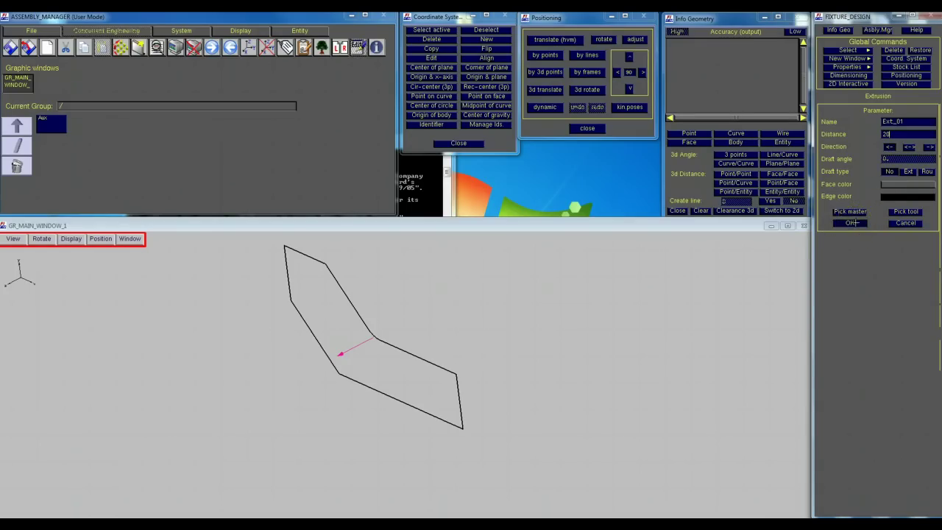
left_click(852, 222)
Open the Aux group and dynamically move its wire out of the extruded solid, to the solid's left side
left_click(229, 158)
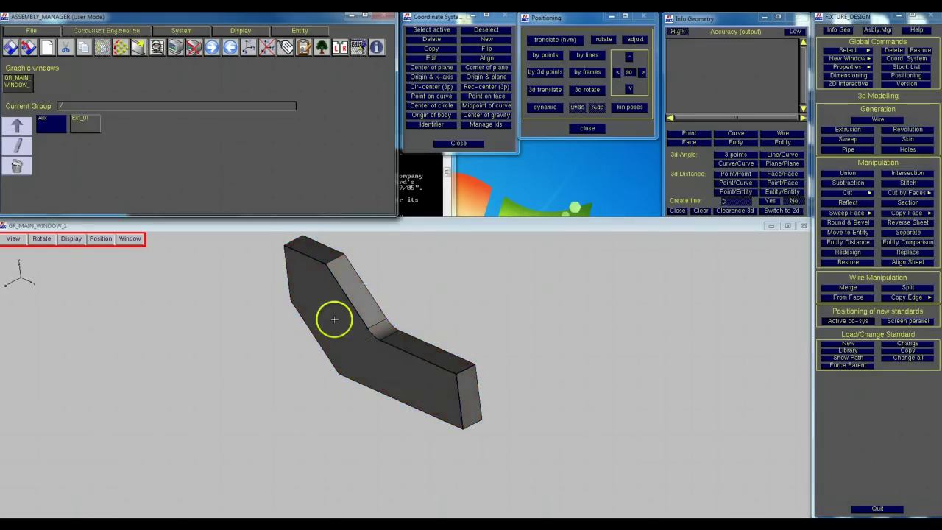
middle_click_drag(334, 320, 328, 385)
left_click(50, 122)
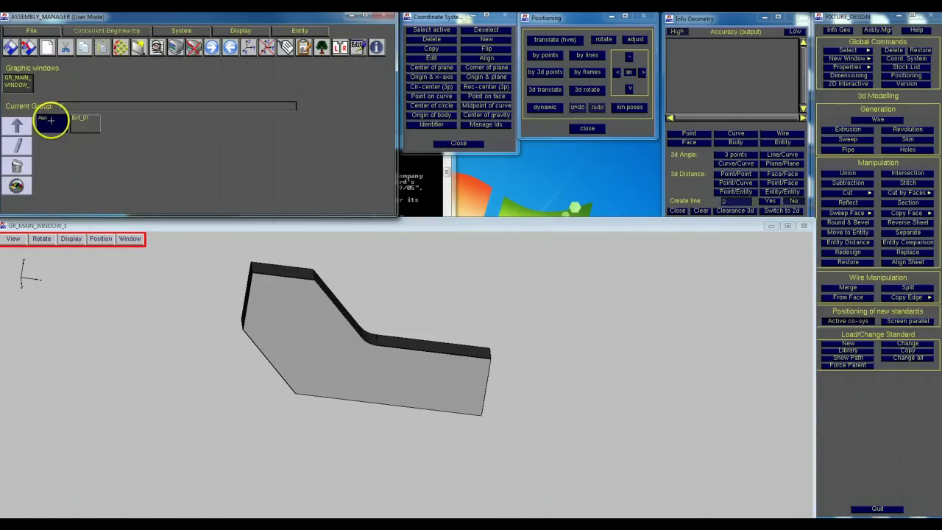
double_click(49, 122)
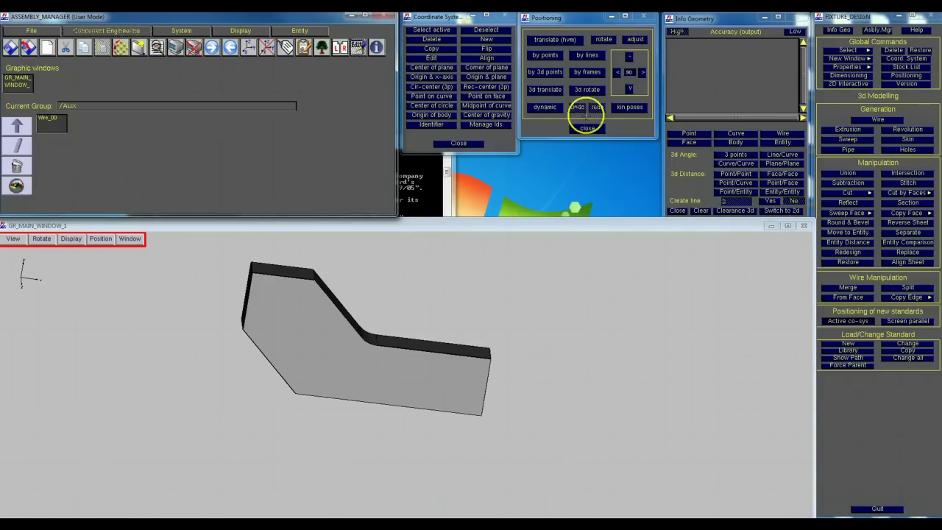
left_click(545, 106)
middle_click_drag(553, 253, 459, 248)
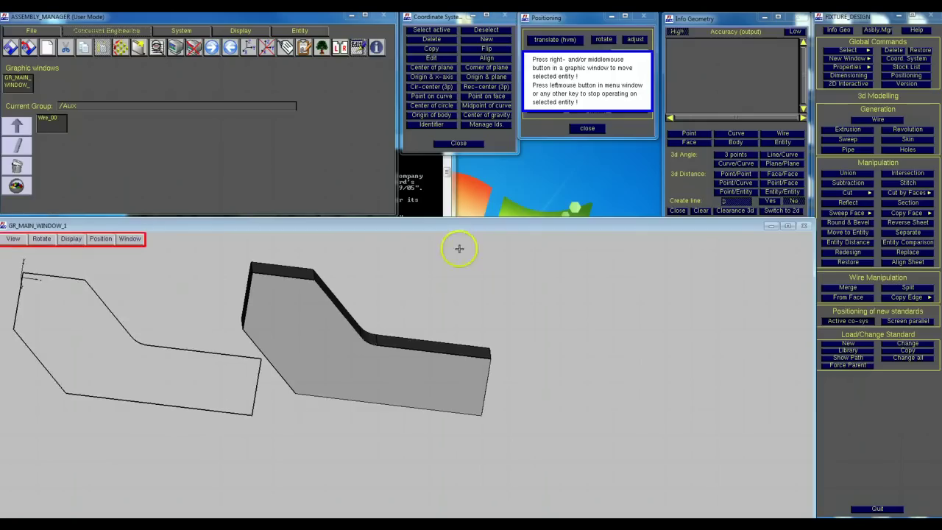
left_click(627, 120)
Return to the root group and delete the Aux group with its wire, keeping only the extruded solid
middle_click_drag(485, 319, 397, 293)
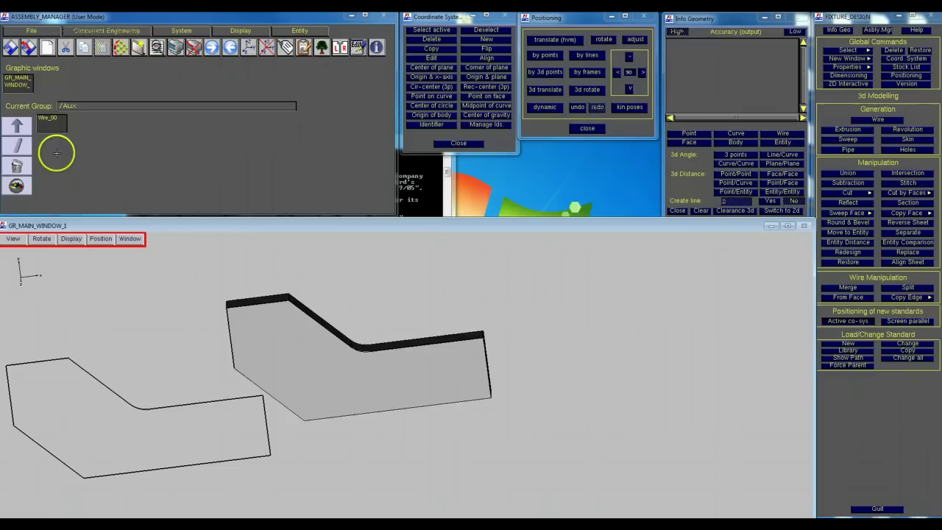
left_click(46, 127)
left_click(22, 125)
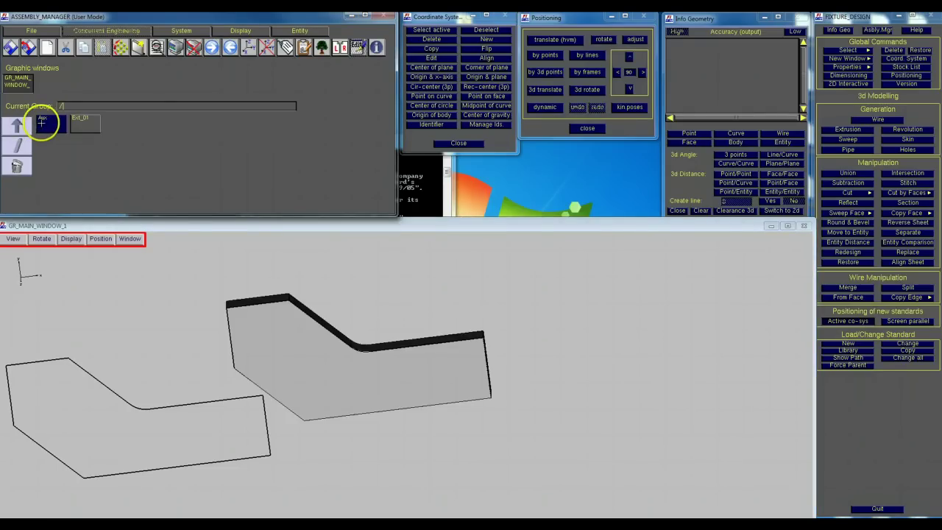
left_click(44, 122)
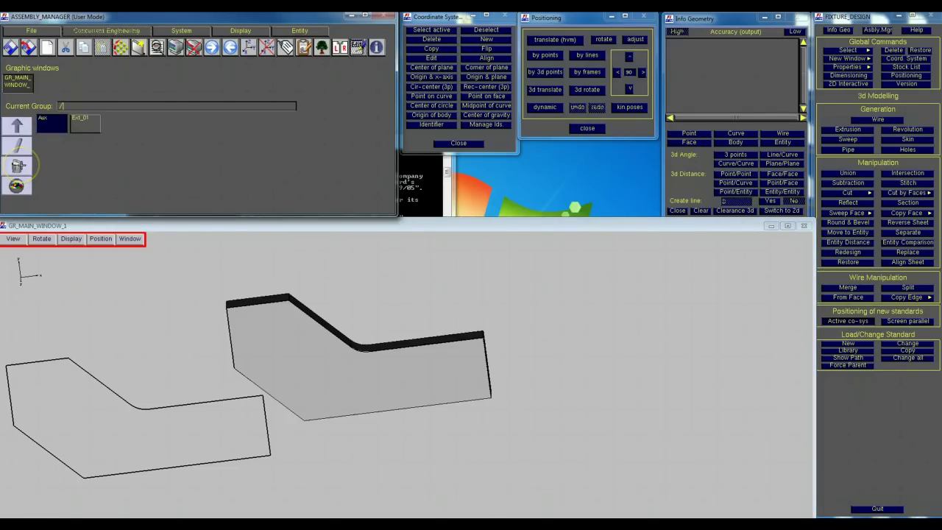
left_click(19, 166)
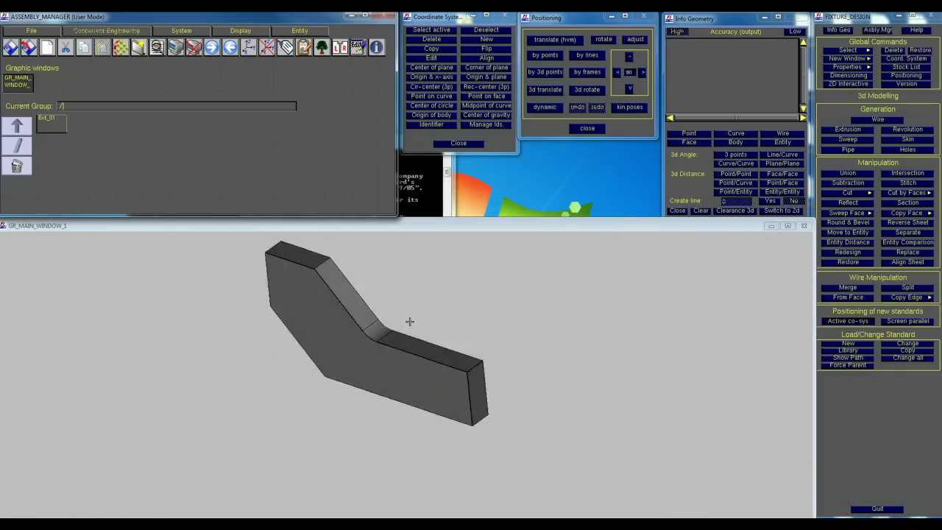